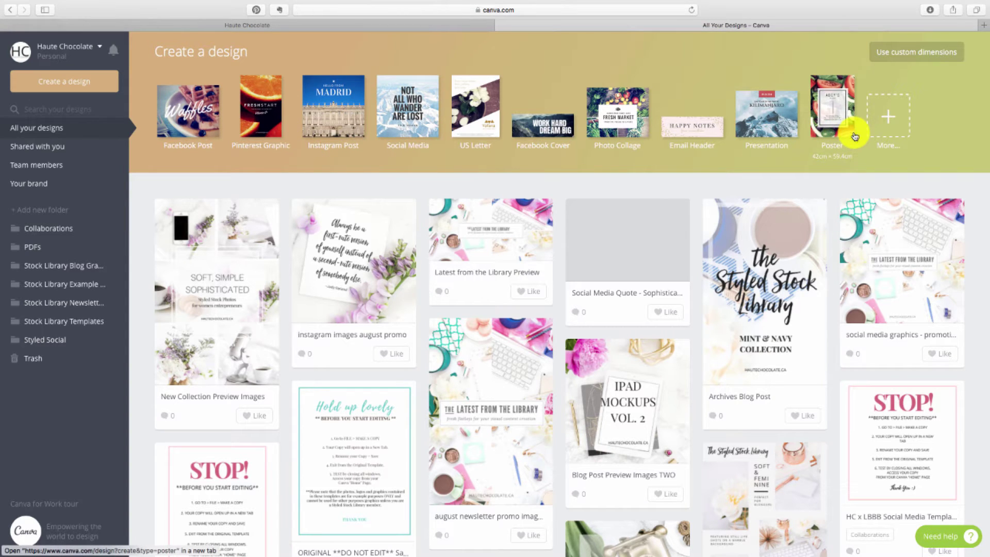
Step: Create a square Social Media design and upload the three styled stock photos from August 2016 Freebies
left_click(404, 103)
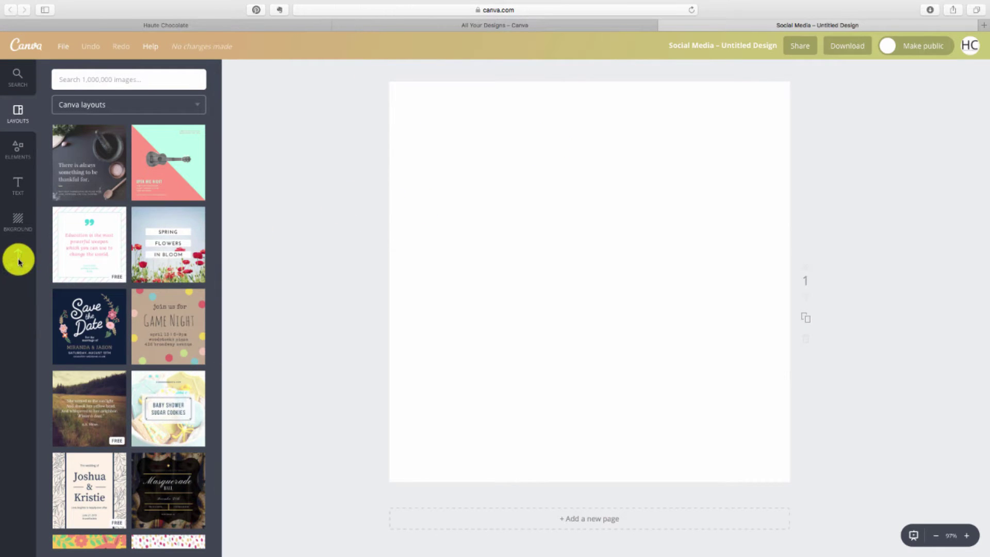
left_click(19, 262)
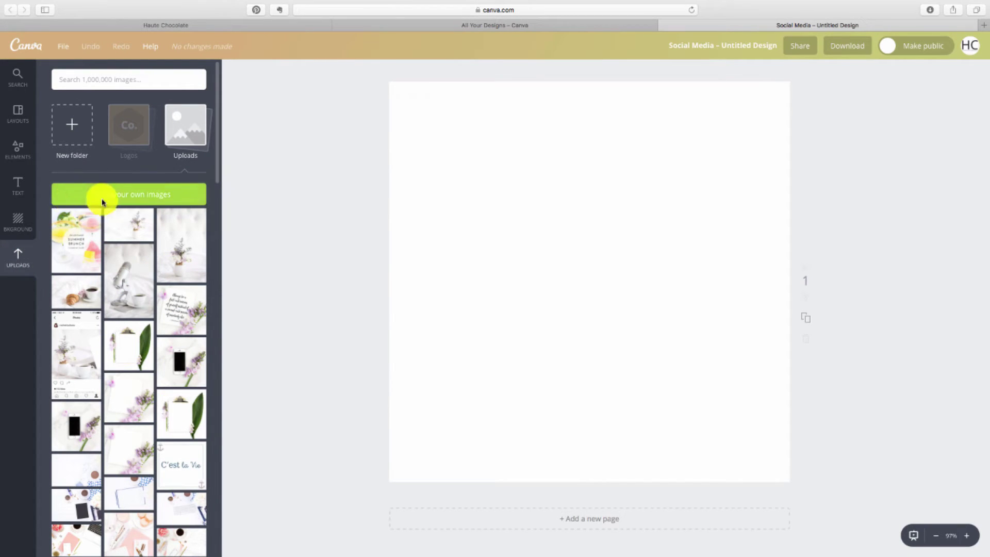
left_click(188, 201)
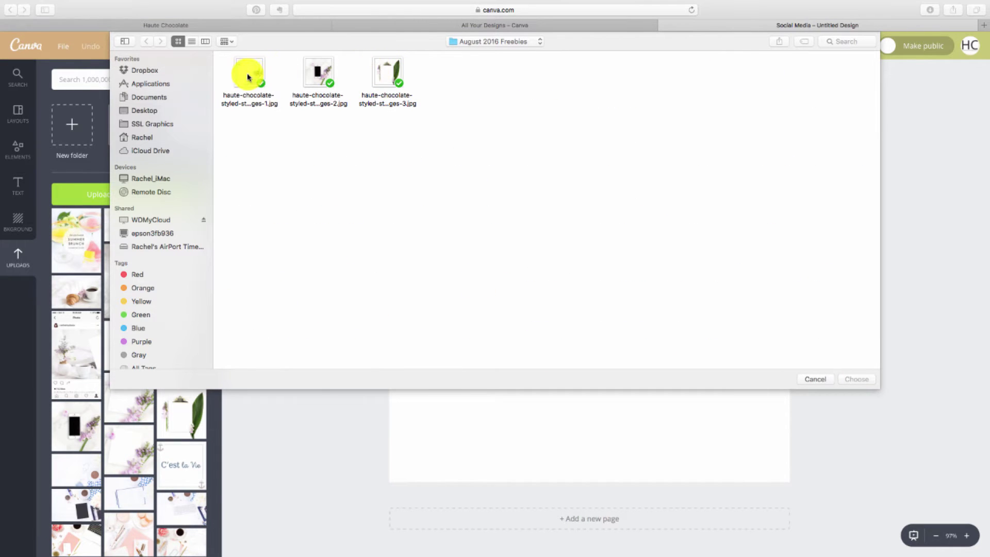
left_click(249, 73)
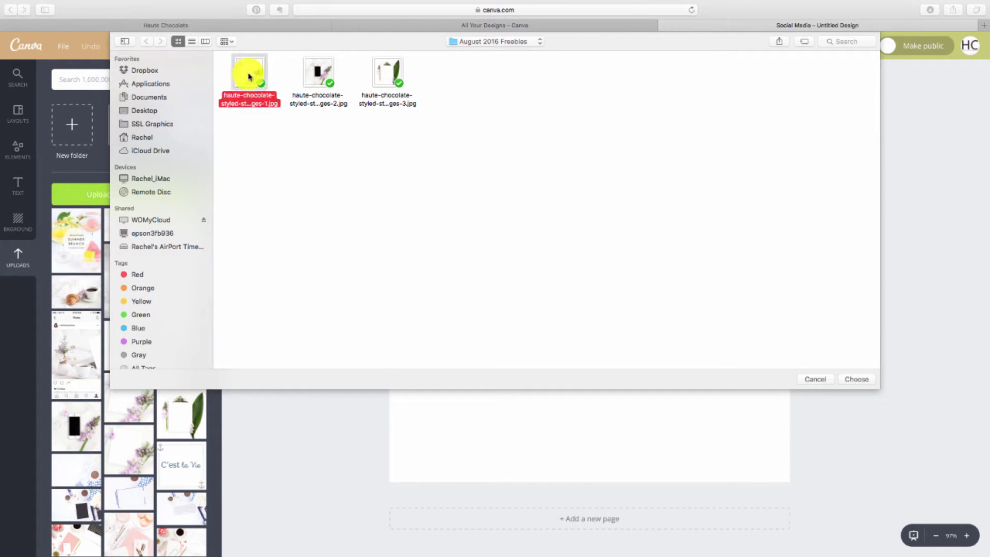
left_click(323, 75, "super")
left_click(393, 67, "super")
left_click(858, 380)
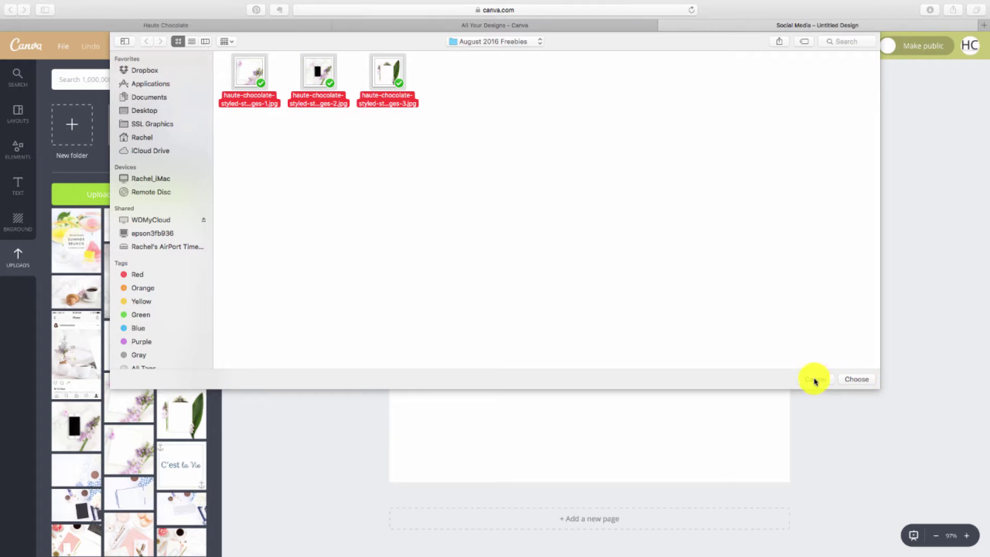
scroll(154, 316, "down", 2)
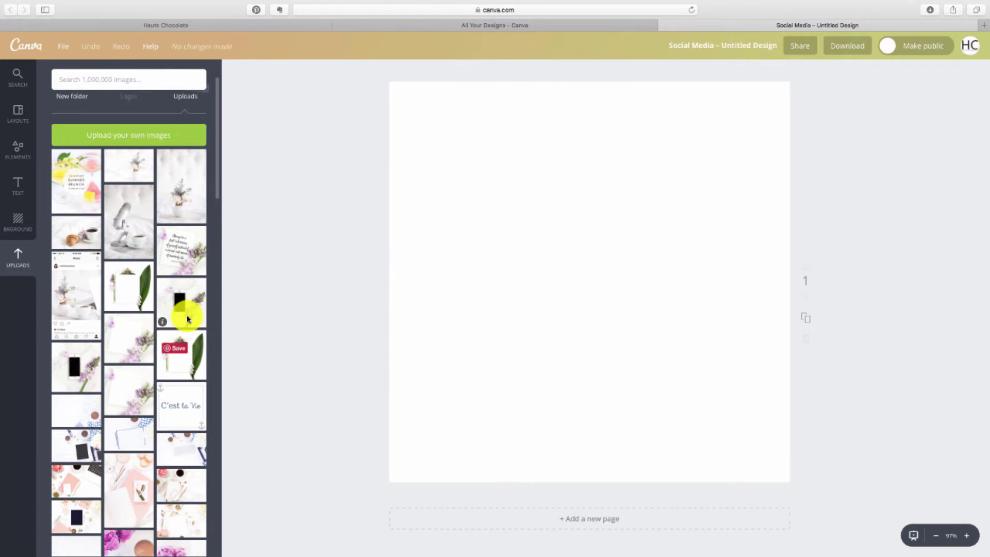
Step: Add the phone-and-flowers photo, centre it on the page, and enlarge it past the right edge
left_click(187, 315)
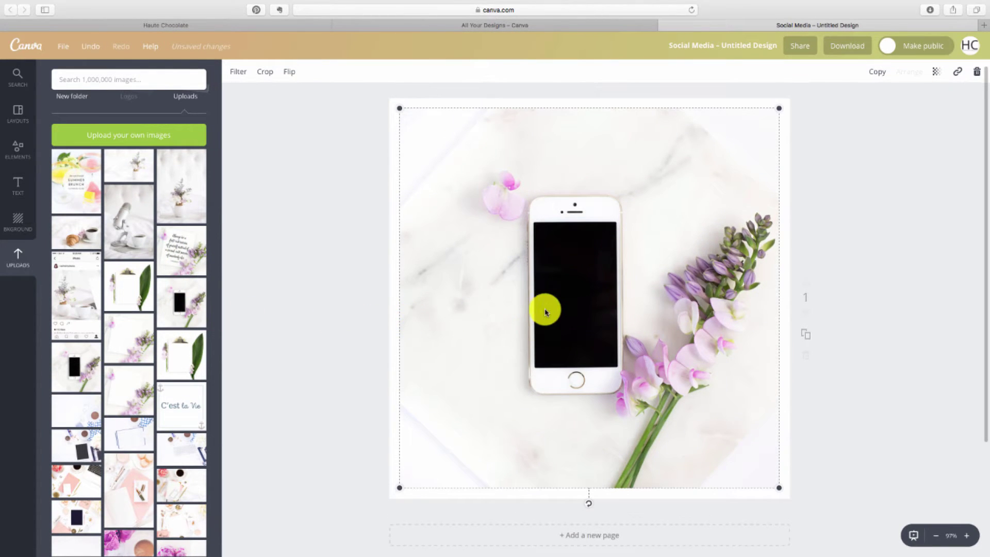
mouse_move(543, 308)
left_mouse_down()
mouse_move(540, 283)
mouse_move(522, 307)
mouse_move(571, 281)
mouse_move(544, 282)
mouse_move(546, 289)
left_mouse_up()
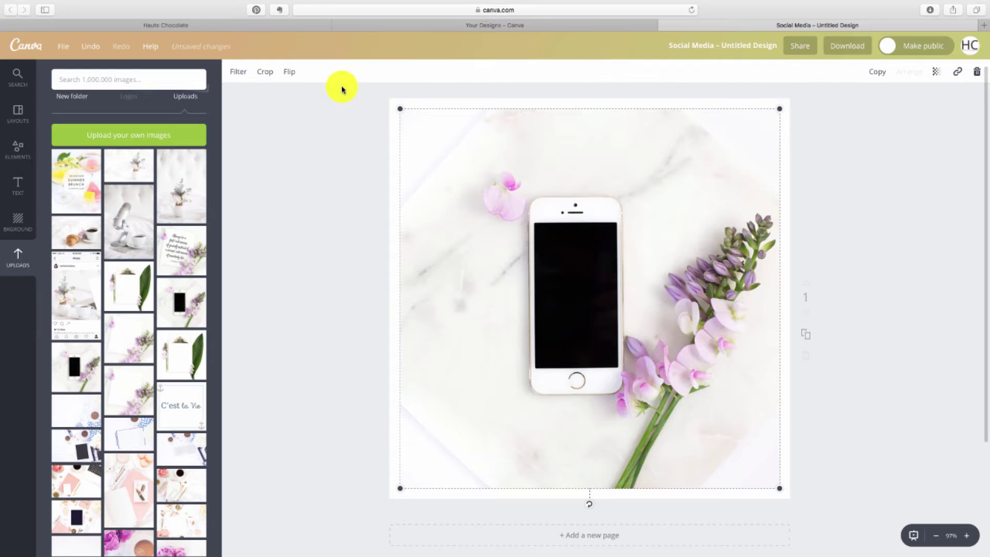
left_click_drag(427, 131, 351, 105)
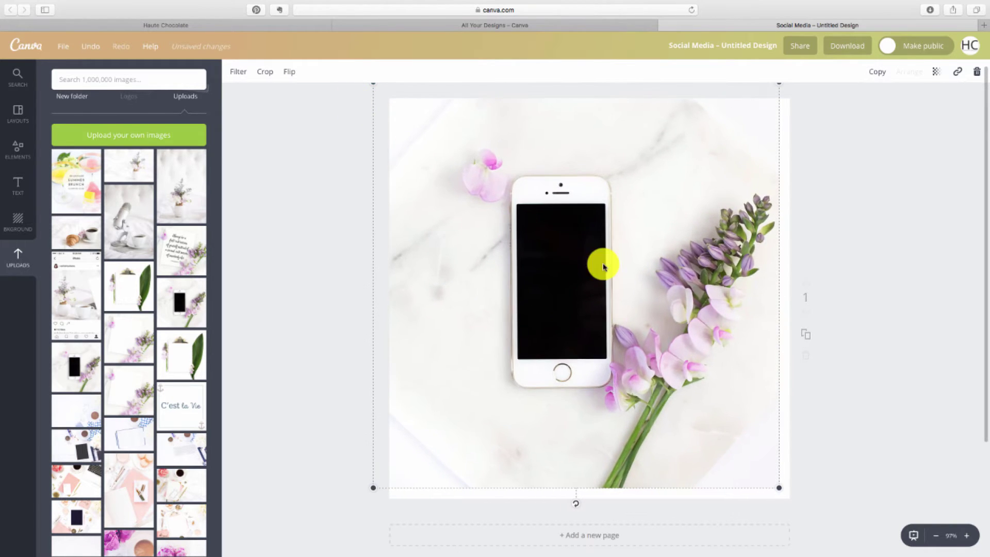
left_click_drag(782, 489, 802, 508)
scroll(421, 313, "up", 1)
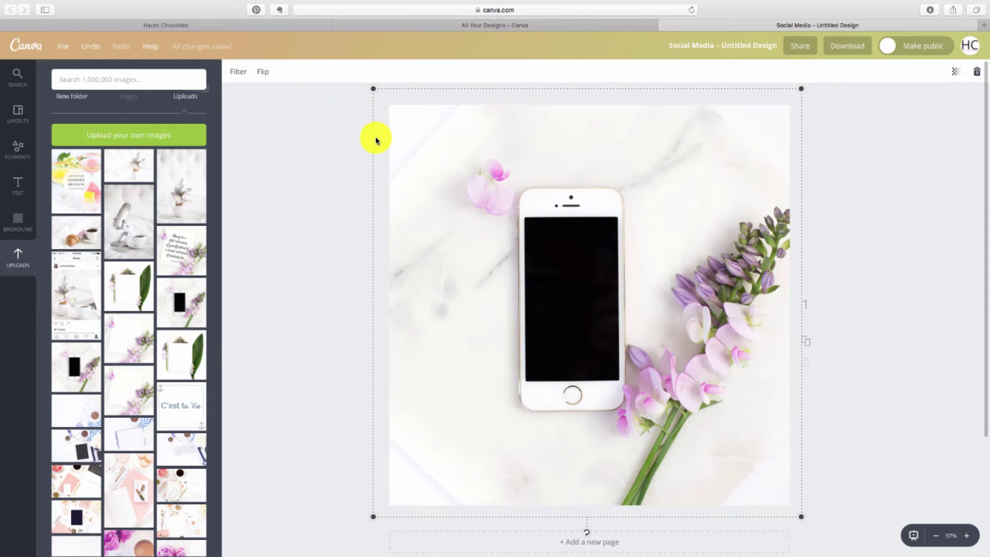
Step: Enlarge the photo toward the upper left and shift it right and down, raising the phone
left_click_drag(372, 93, 204, 34)
left_click_drag(441, 206, 462, 258)
scroll(491, 259, "down", 1)
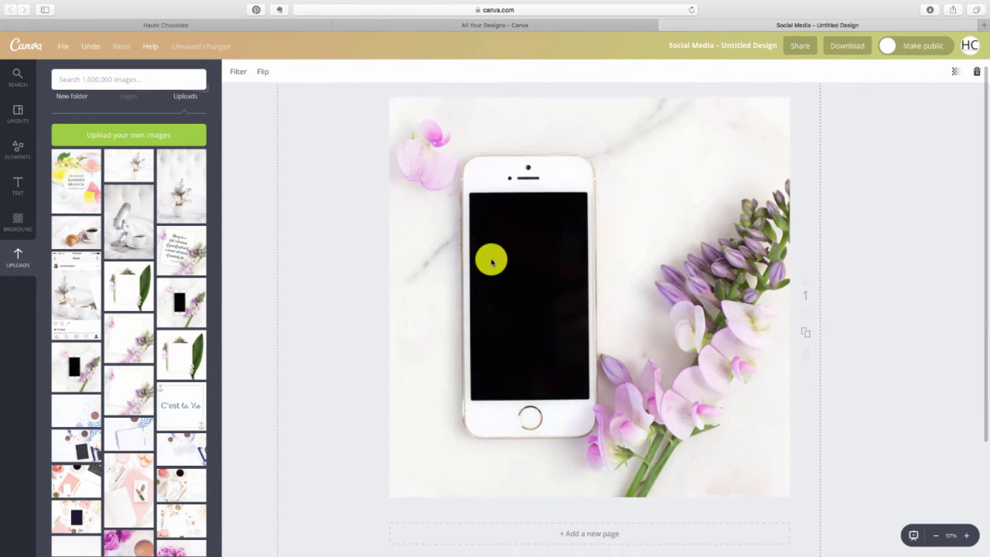
mouse_move(539, 271)
left_mouse_down()
mouse_move(559, 272)
mouse_move(518, 253)
mouse_move(670, 258)
mouse_move(518, 277)
mouse_move(552, 279)
left_mouse_up()
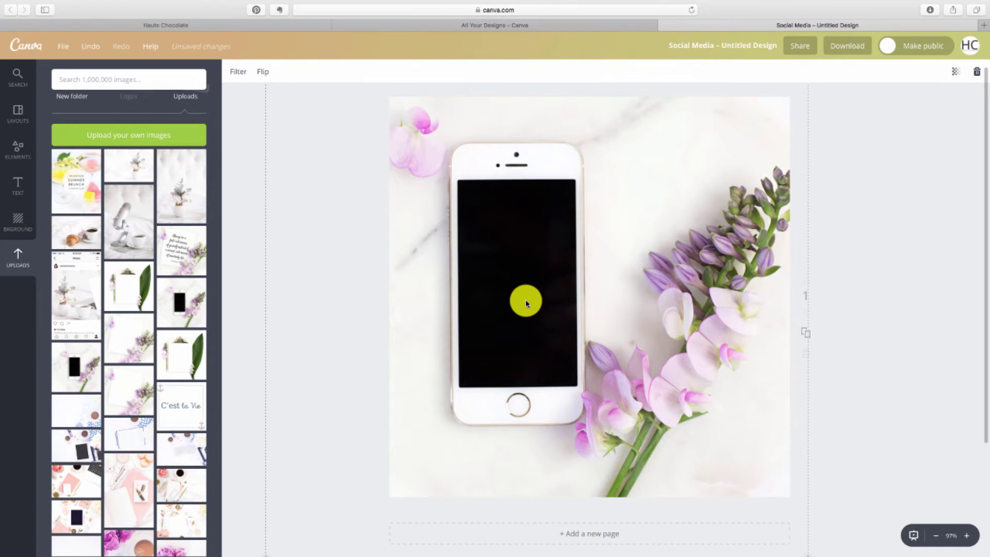
scroll(526, 301, "down", 1)
scroll(525, 302, "up", 2)
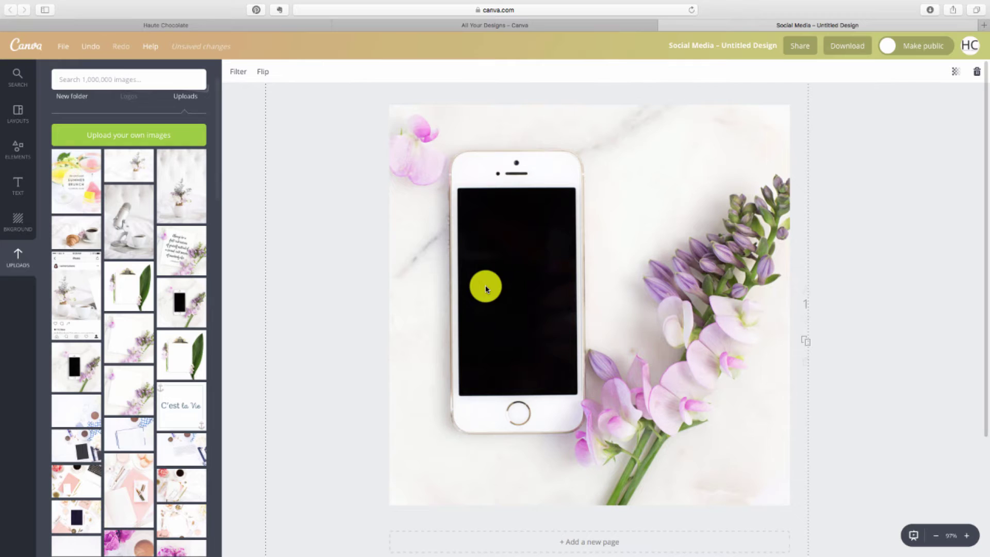
scroll(320, 248, "down", 5)
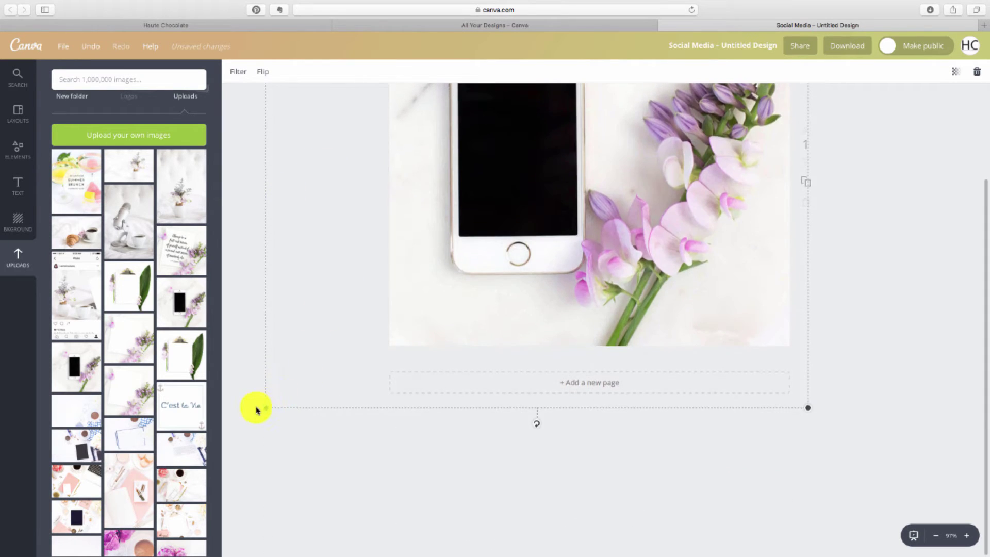
Step: Shrink the photo to the top-left, then enlarge it to fill the page again
left_click_drag(261, 407, 354, 376)
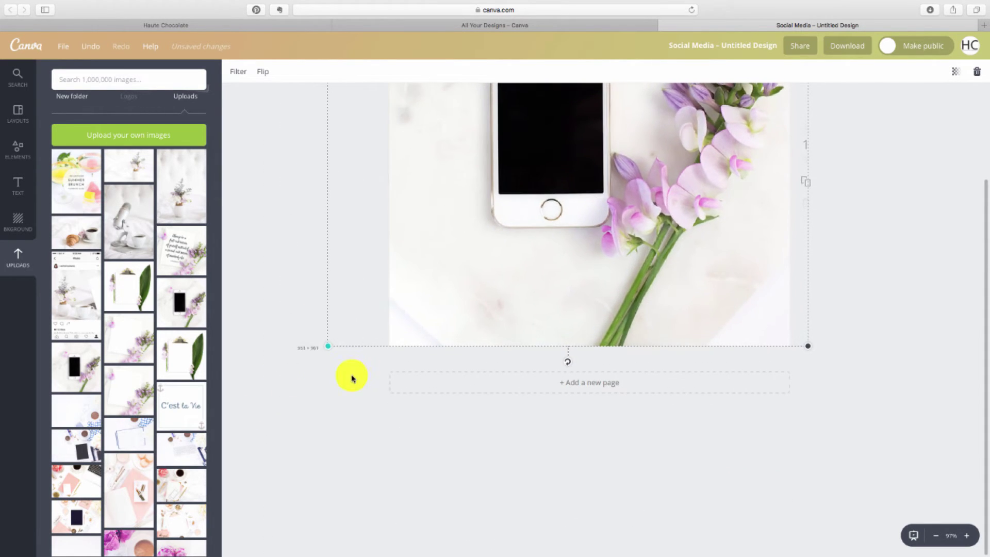
scroll(483, 304, "up", 2)
scroll(484, 303, "up", 3)
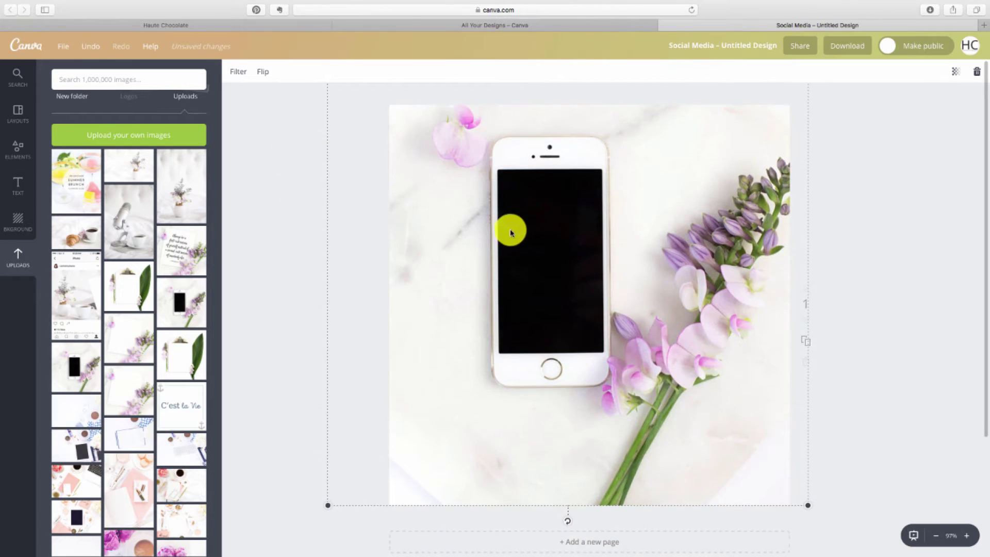
left_click_drag(381, 124, 422, 199)
left_click_drag(368, 98, 435, 157)
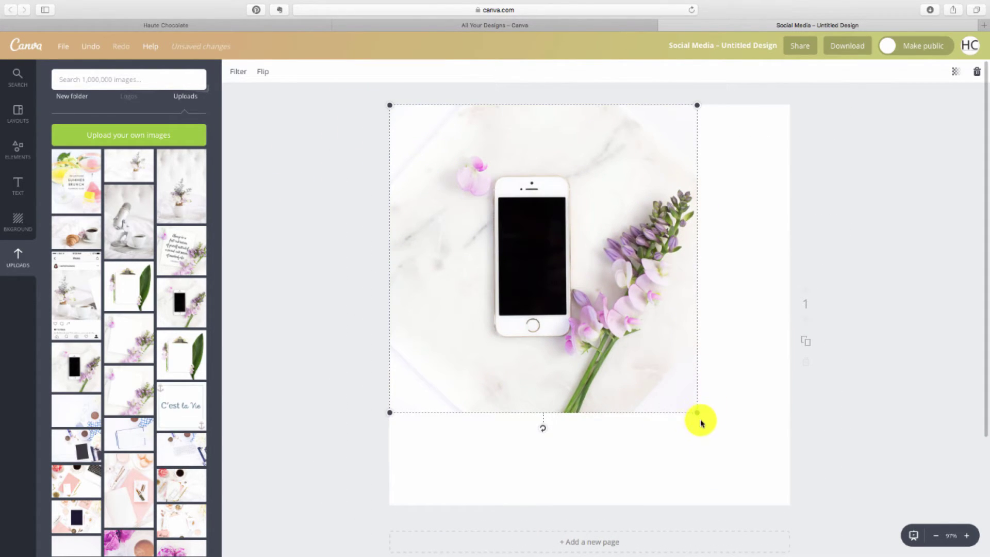
left_click_drag(699, 415, 784, 510)
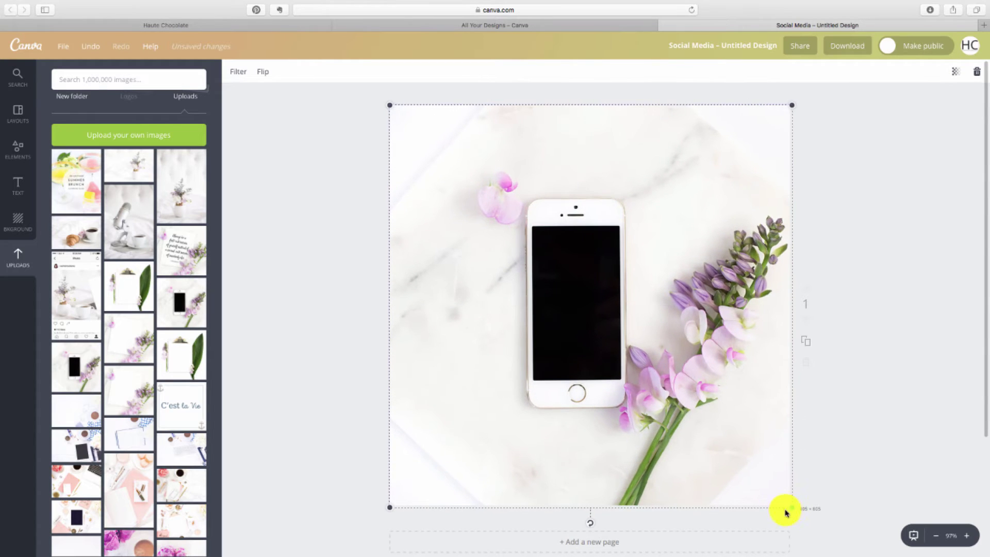
left_click(332, 312)
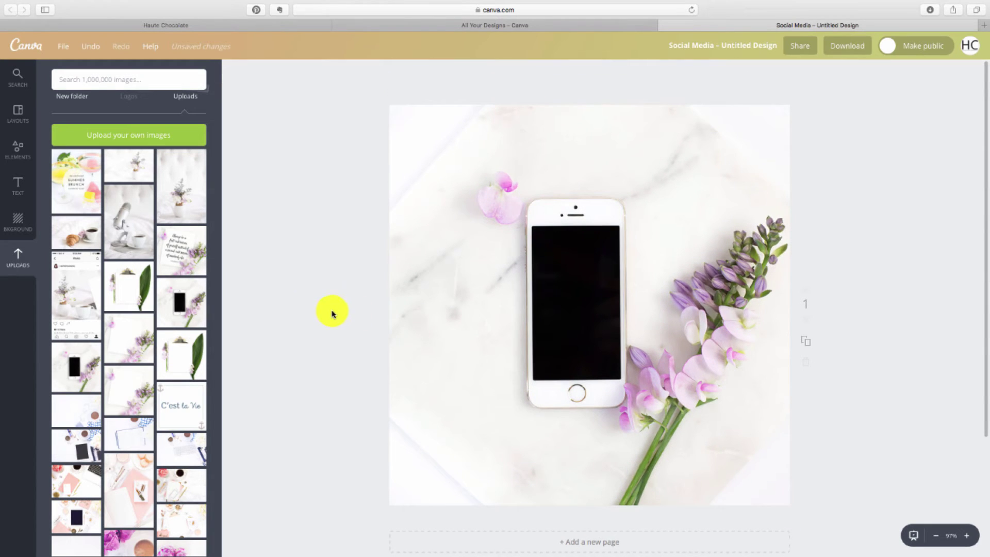
Step: Re-enlarge the photo and move it down-right so the phone sits left of centre, flowers on the right
left_click(521, 287)
left_click_drag(388, 108, 194, 11)
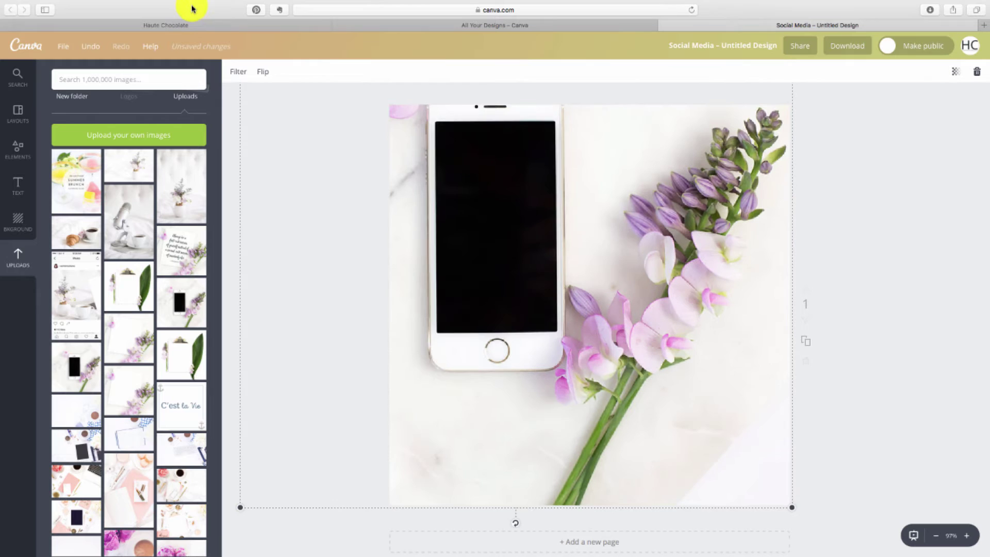
left_click_drag(499, 221, 534, 290)
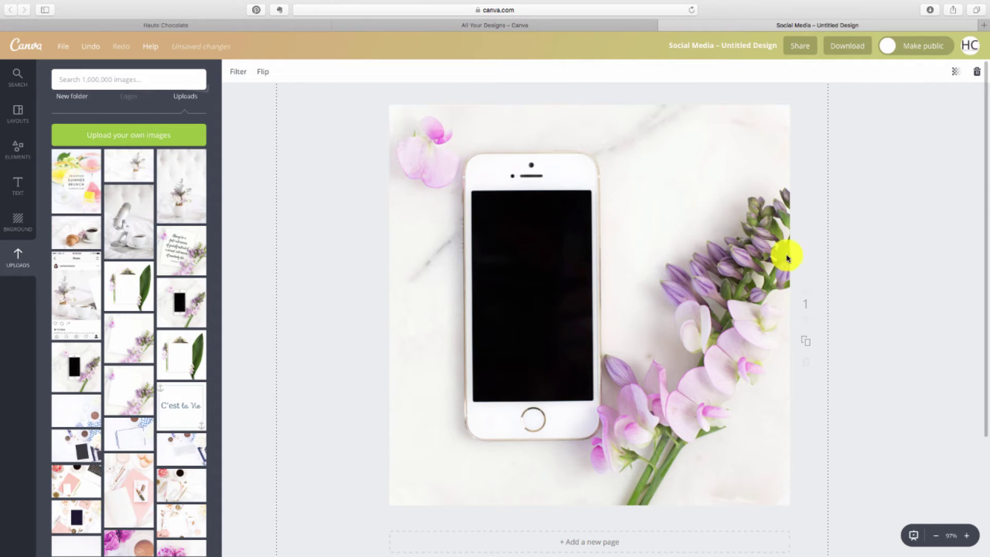
scroll(880, 87, "down", 2)
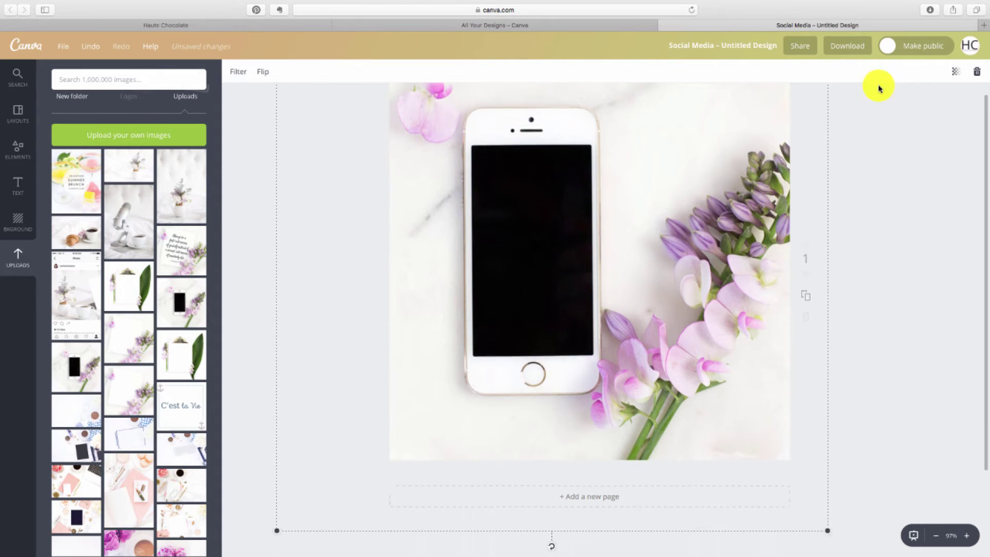
scroll(694, 212, "up", 2)
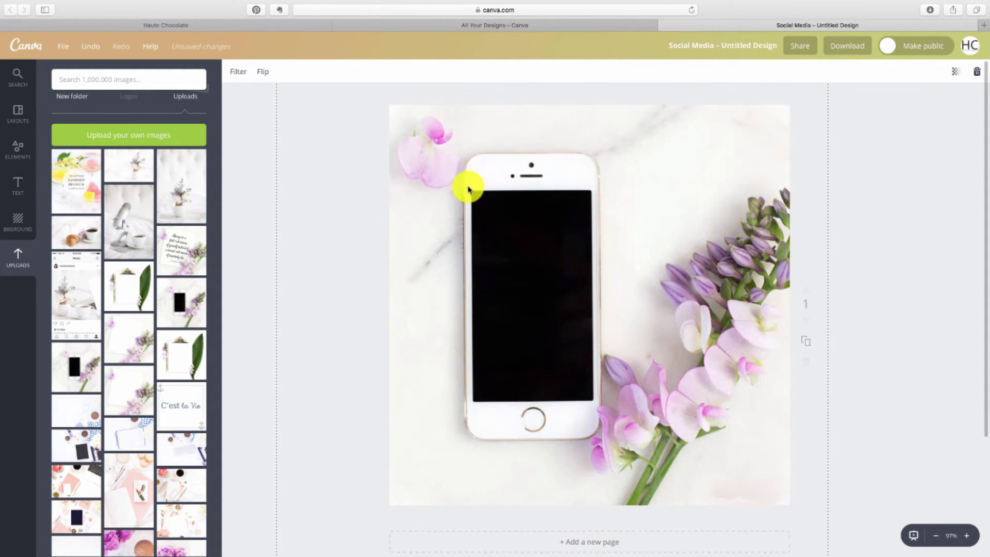
left_click(253, 277)
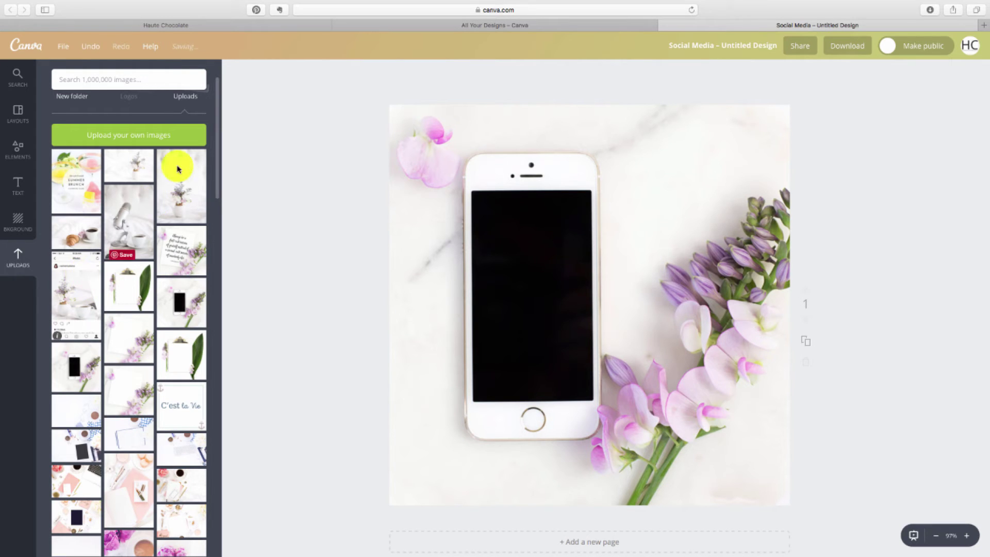
Step: Place the uploaded Instagram screenshot on the design and line it up over the iPhone
left_click(178, 136)
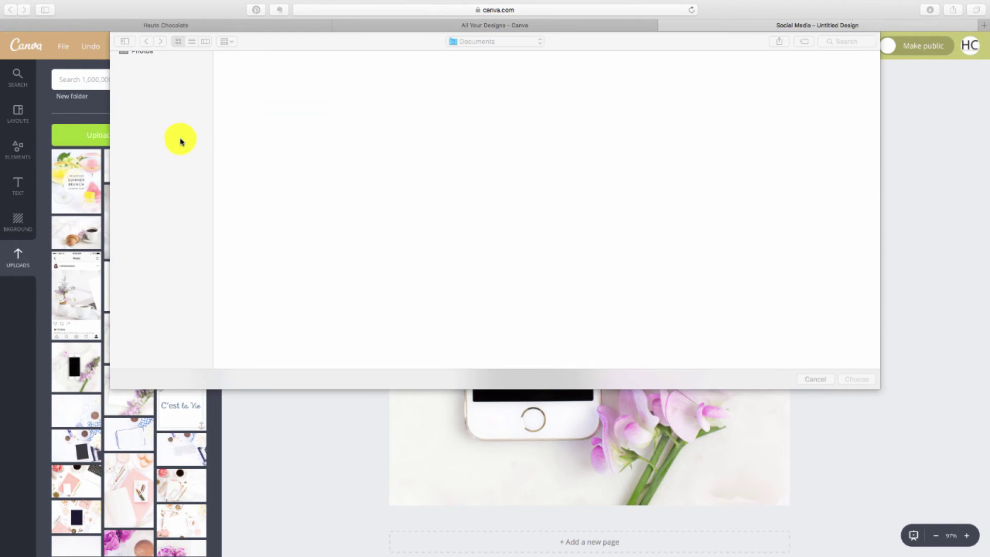
left_click(812, 379)
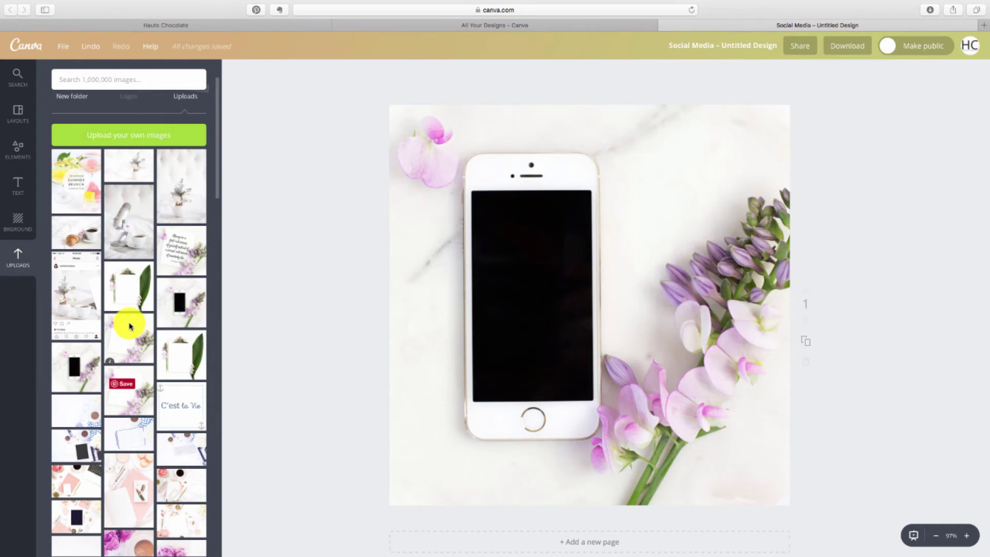
left_click(72, 281)
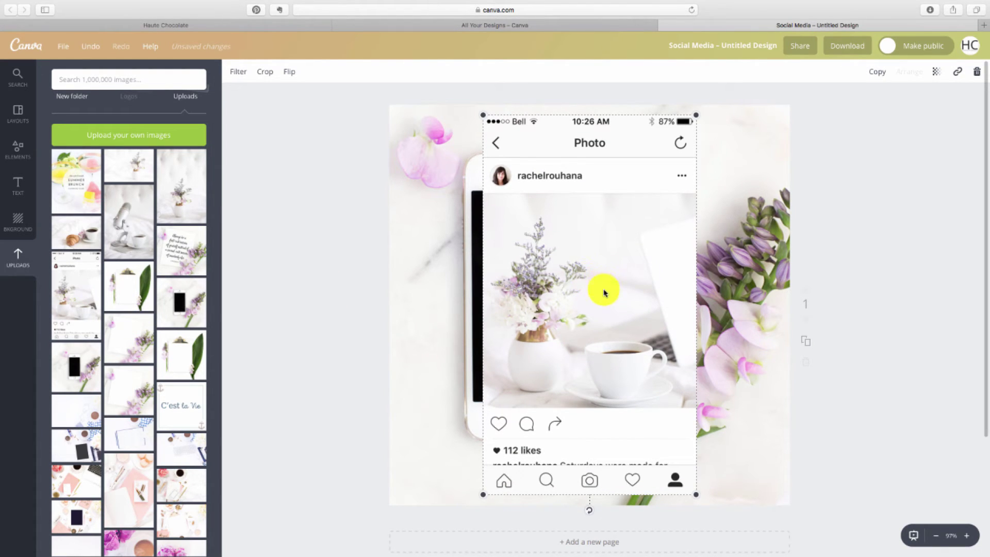
left_click_drag(604, 285, 625, 297)
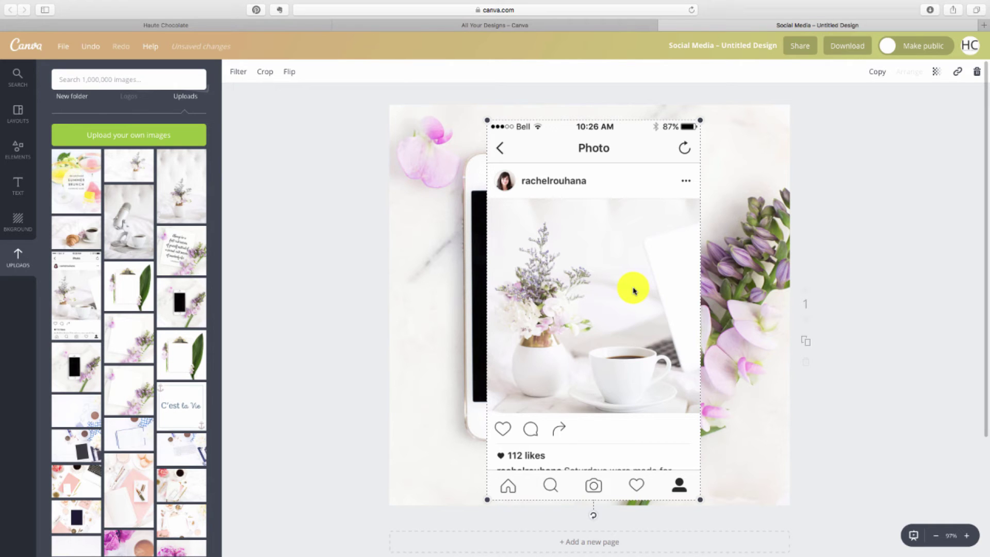
left_click_drag(633, 289, 615, 282)
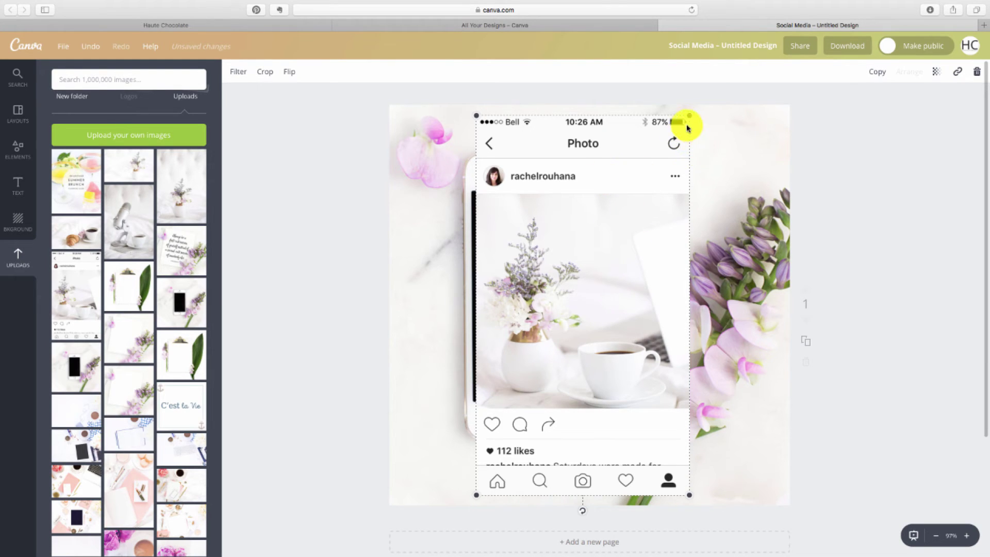
Step: Shrink the Instagram screenshot and move it onto the phone's screen
mouse_move(631, 148)
left_mouse_down()
mouse_move(641, 148)
mouse_move(632, 149)
left_mouse_up()
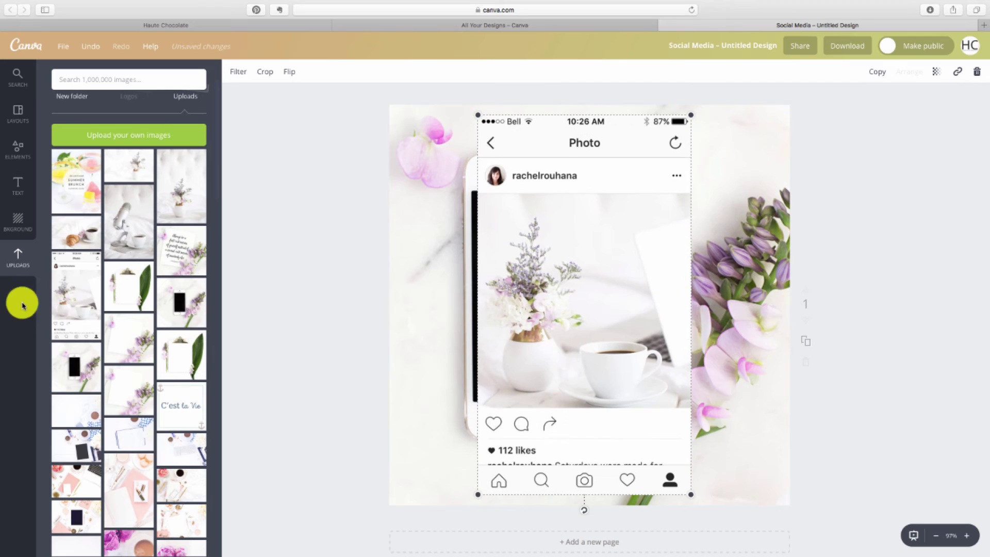
mouse_move(542, 225)
left_mouse_down()
mouse_move(571, 229)
mouse_move(553, 233)
left_mouse_up()
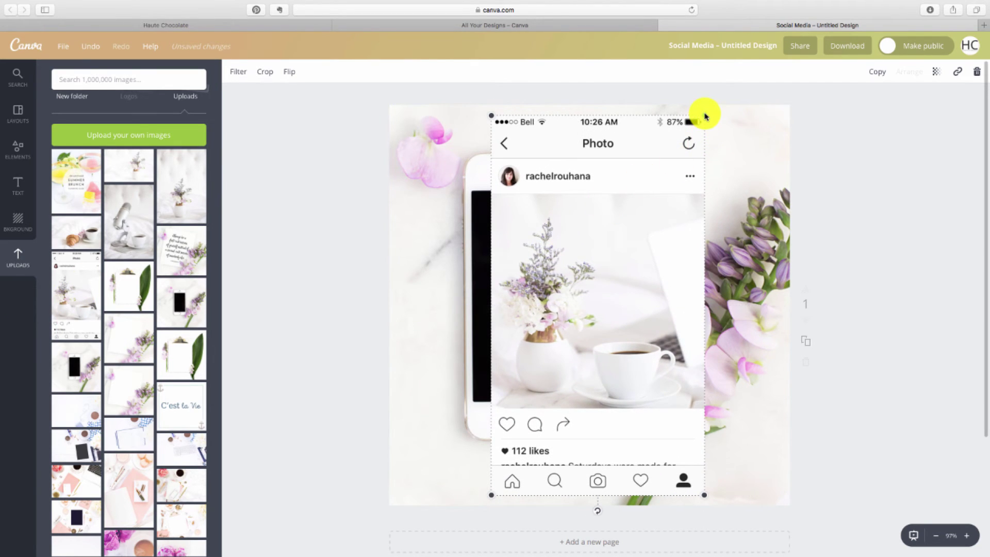
left_click_drag(706, 117, 604, 229)
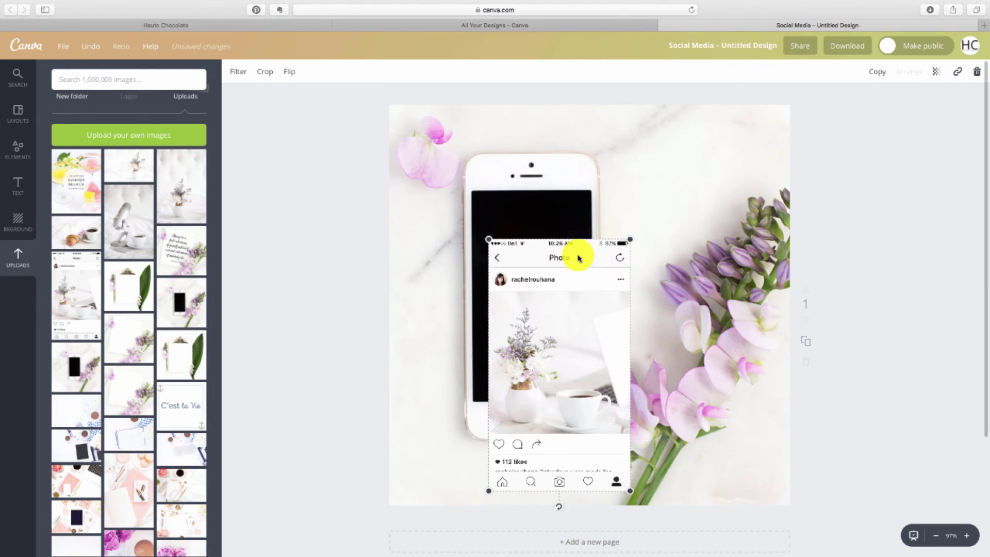
left_click_drag(579, 257, 572, 228)
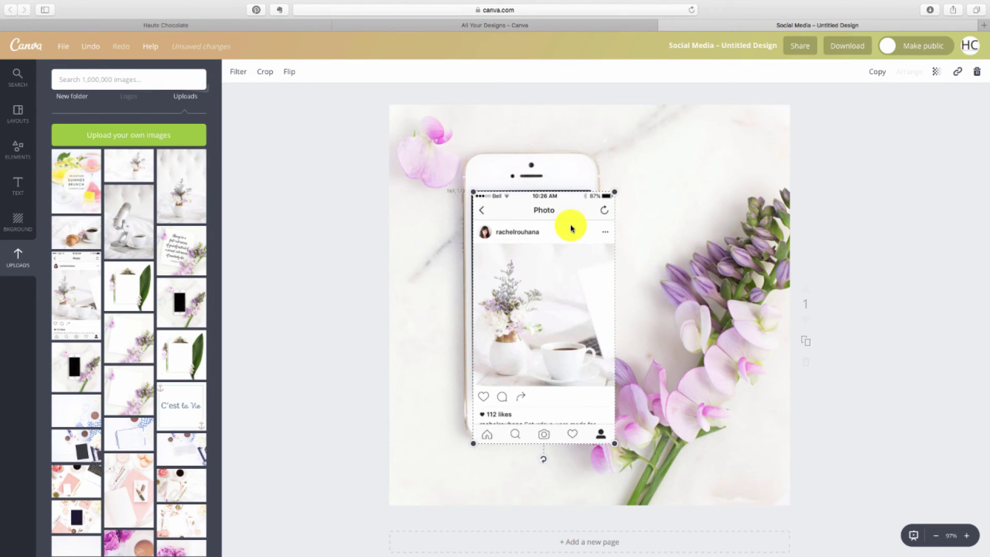
Step: Resize the screenshot to 235 × 417, trim and tilt it to match the phone screen
left_click_drag(614, 194, 555, 212)
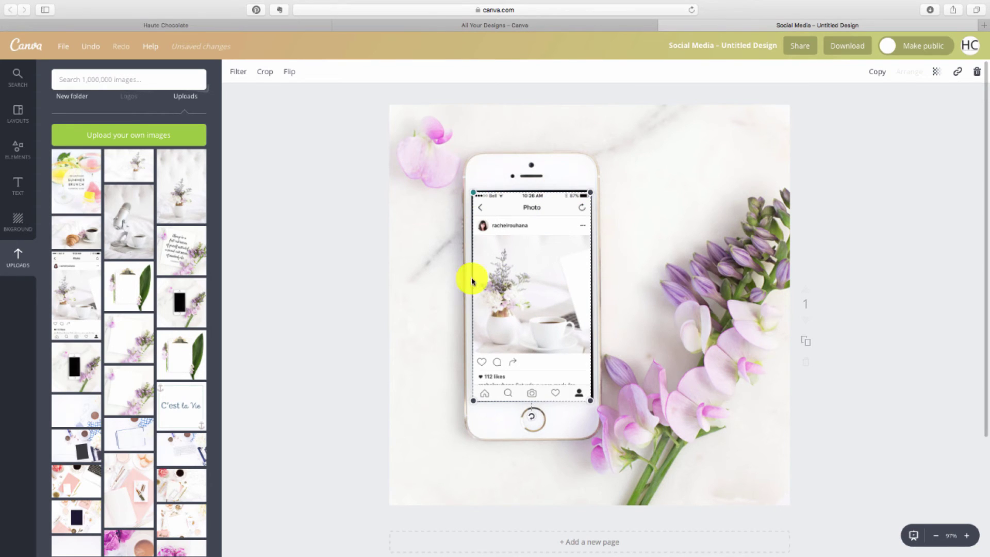
left_click_drag(473, 401, 475, 399)
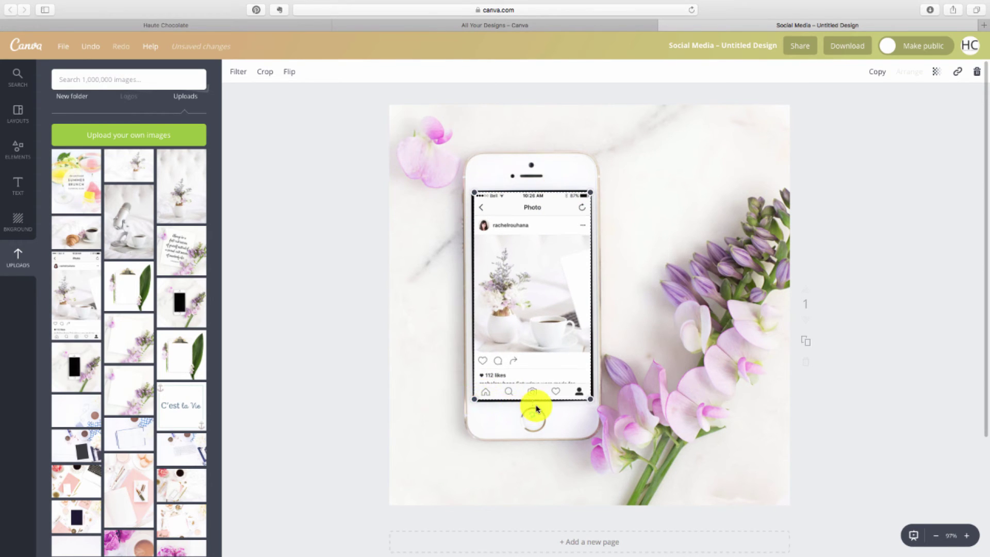
left_click_drag(534, 418, 535, 419)
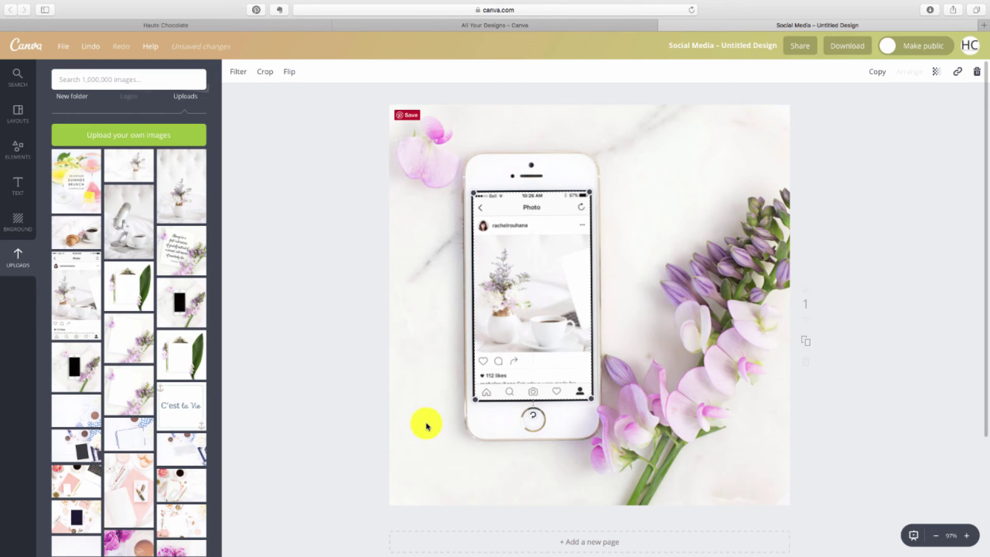
left_click(355, 414)
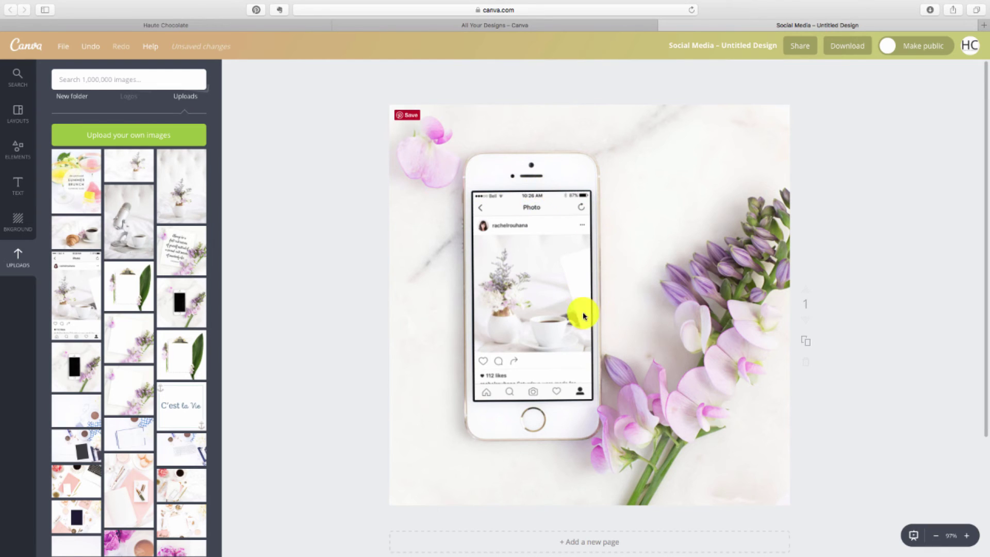
left_click(540, 268)
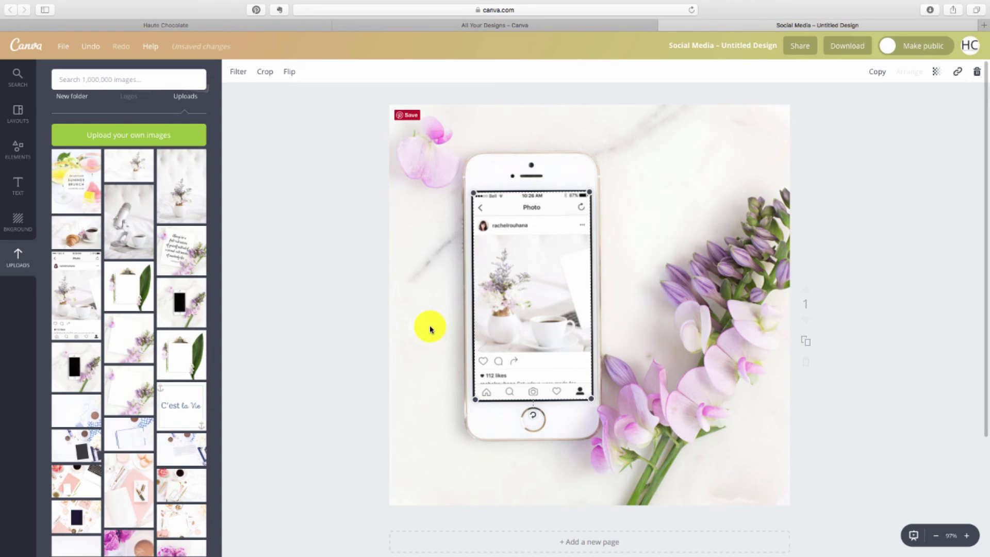
mouse_move(513, 297)
left_mouse_down()
mouse_move(565, 320)
mouse_move(515, 303)
left_mouse_up()
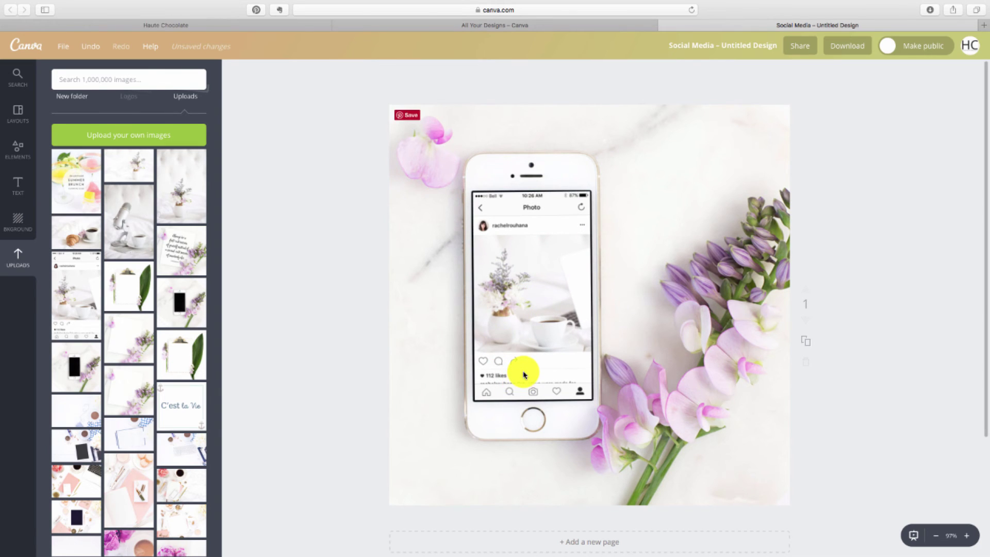
Step: Preview the finished mockup, then bring up its download format options
left_click(384, 336)
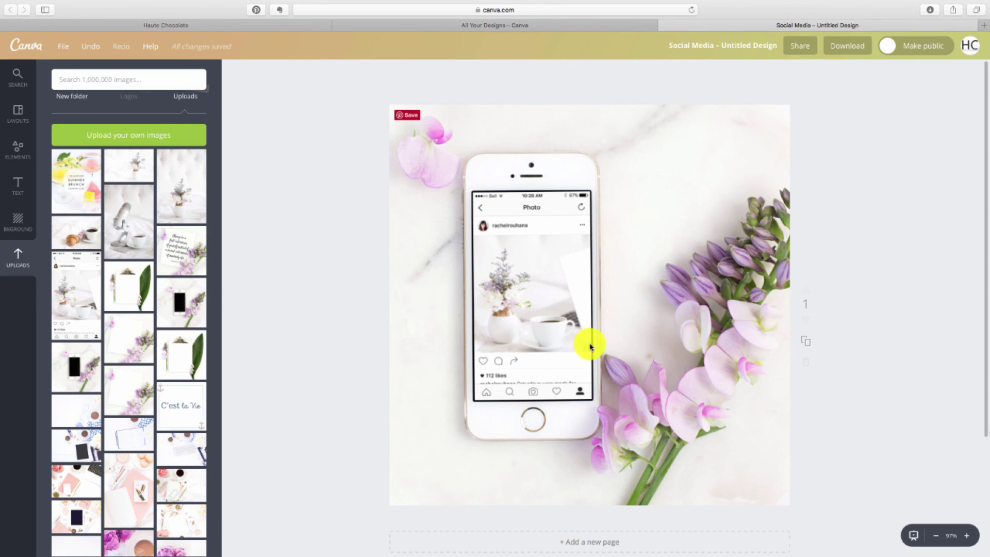
left_click(843, 46)
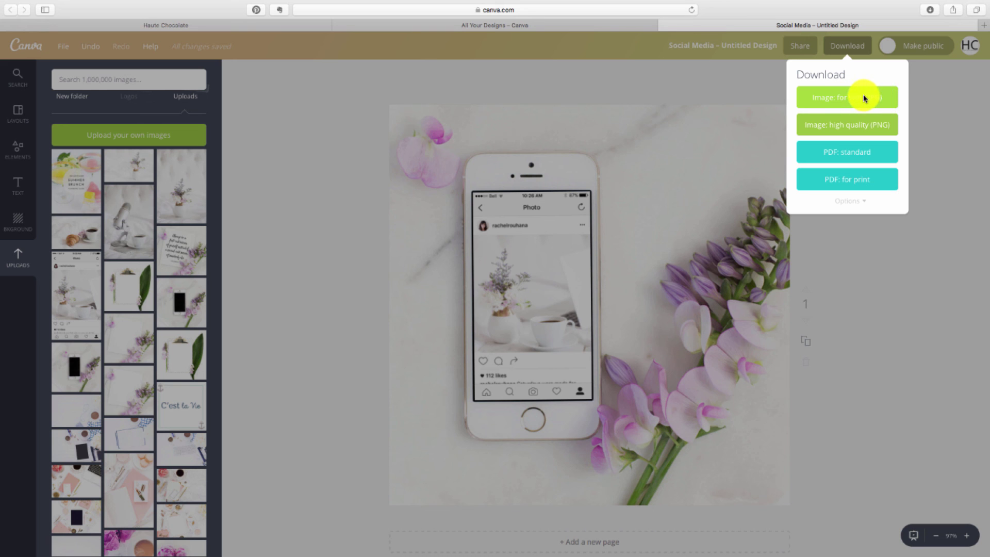
Step: Download the design as Image: for Web (JPG) and retitle it 'Instagram Mockup'
left_click(884, 97)
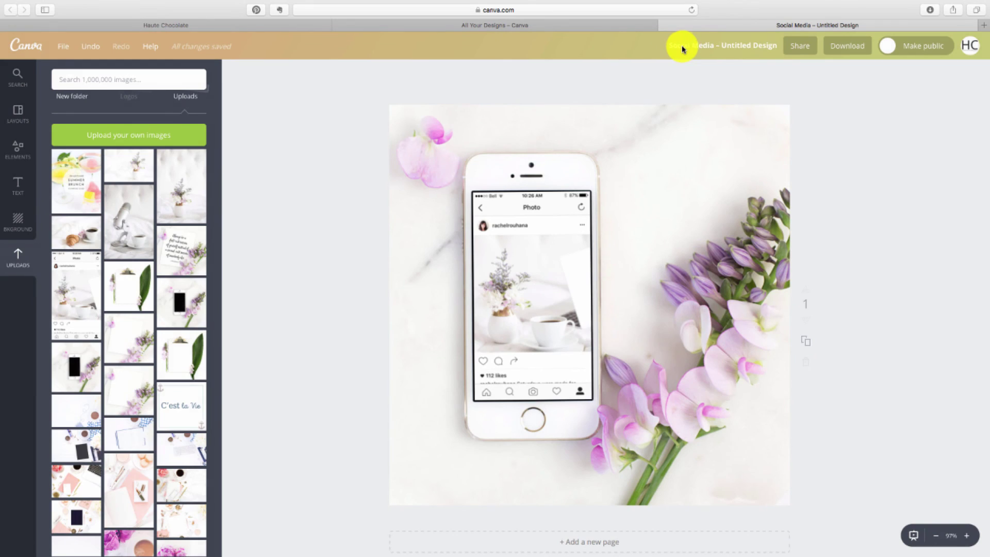
left_click(682, 48)
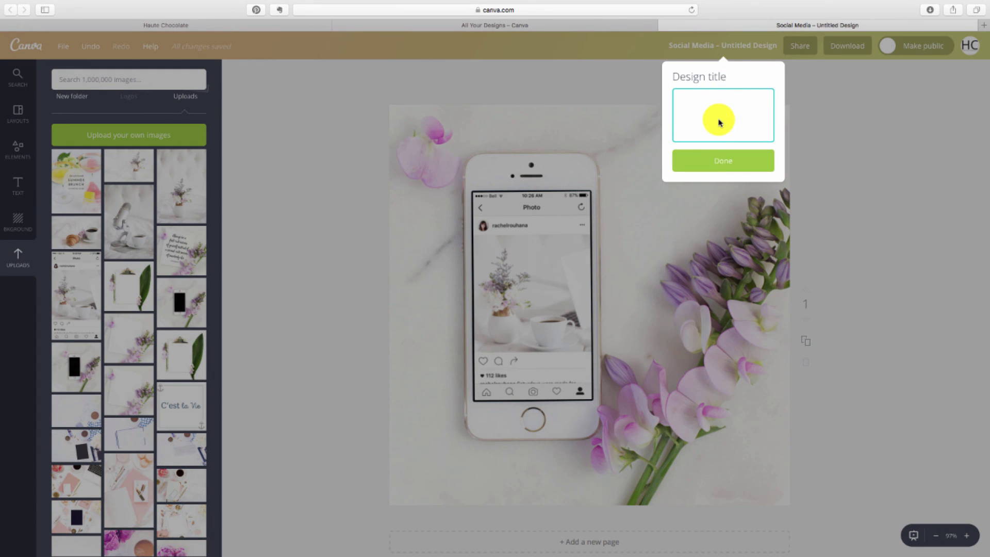
type("Instagram Mockup")
left_click(696, 158)
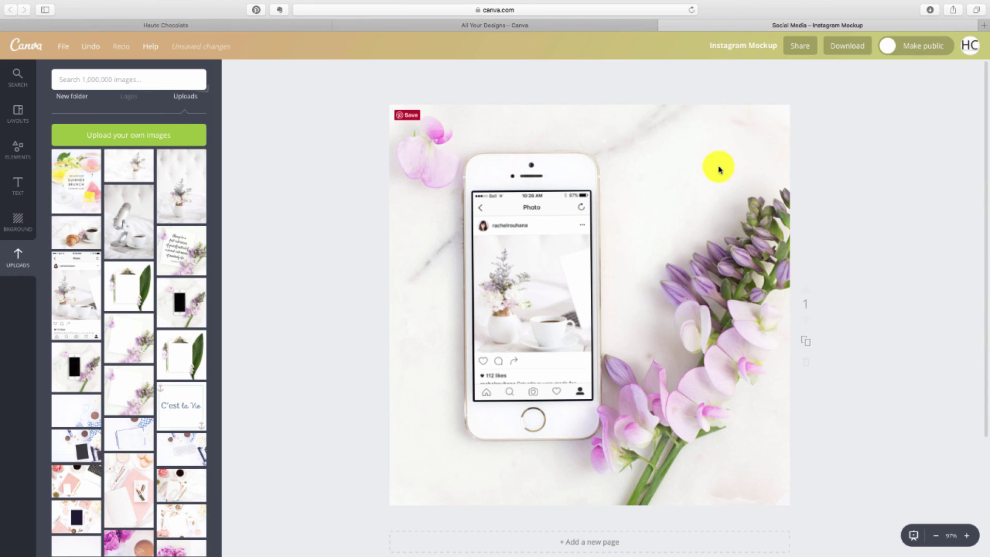
Step: Confirm in the File menu that all changes are saved
left_click(55, 45)
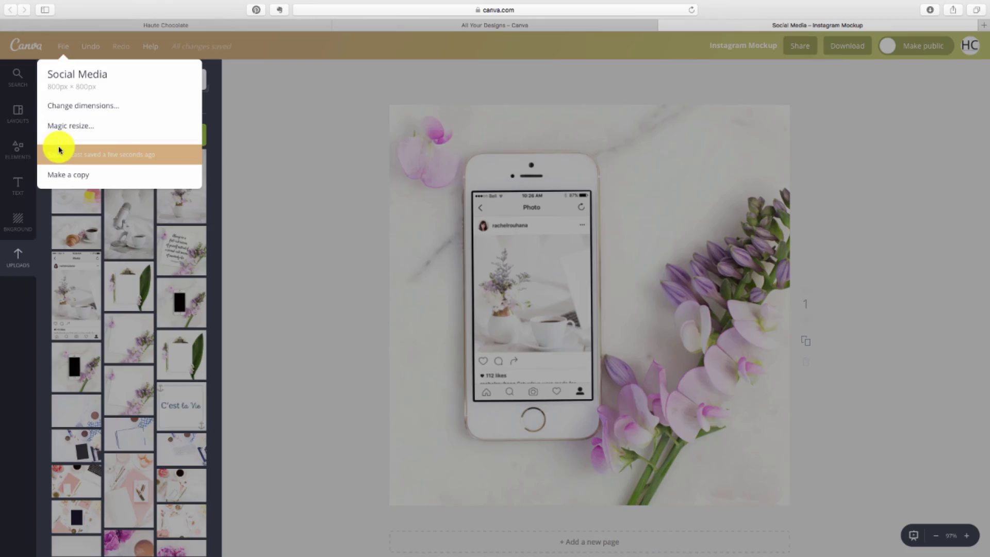
left_click(218, 150)
mouse_move(67, 9)
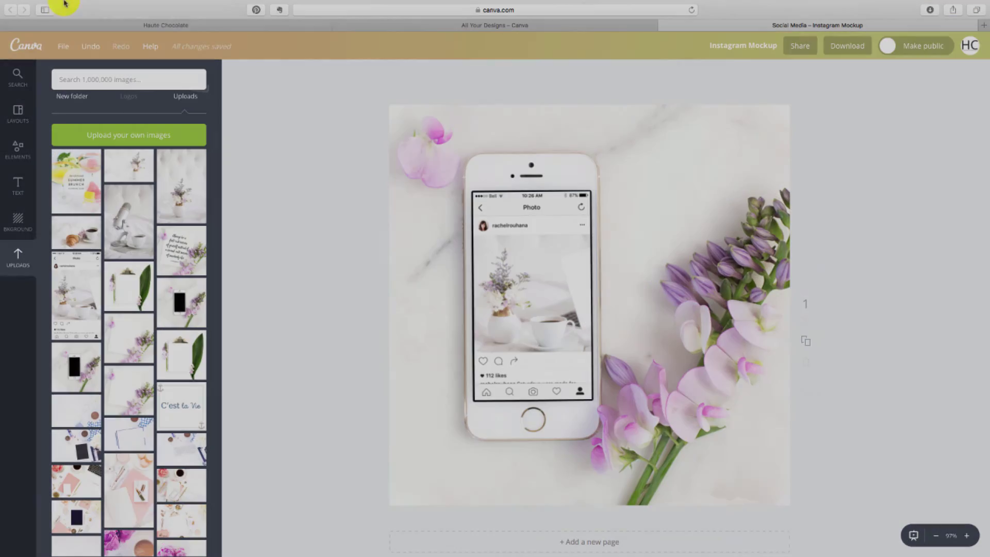